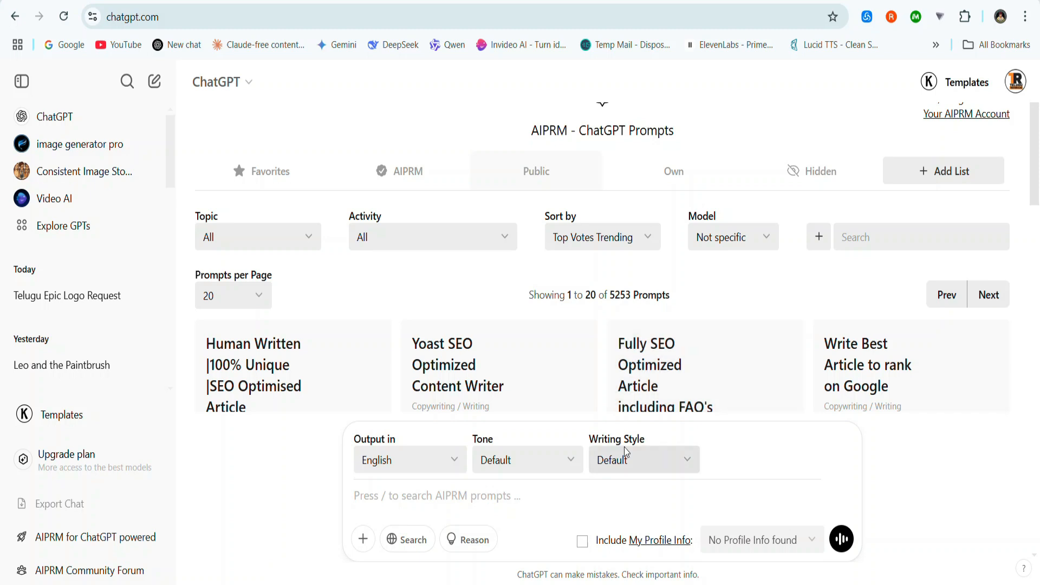
# Step: Find the Consistent Image Storyteller | Multiple Characters GPT among the recently used GPTs and start a chat with it
pyautogui.click(61, 233)
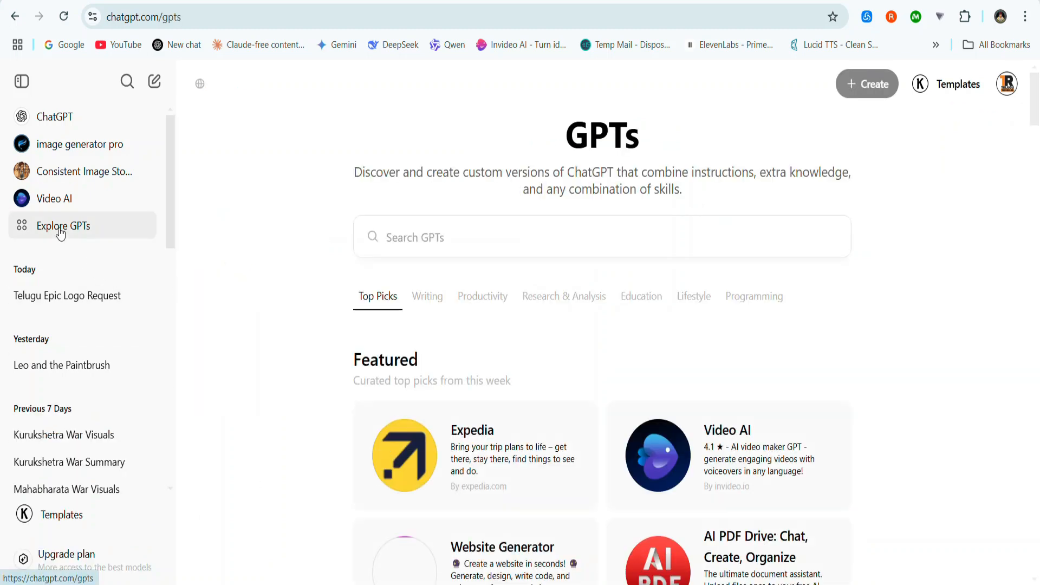
pyautogui.click(462, 231)
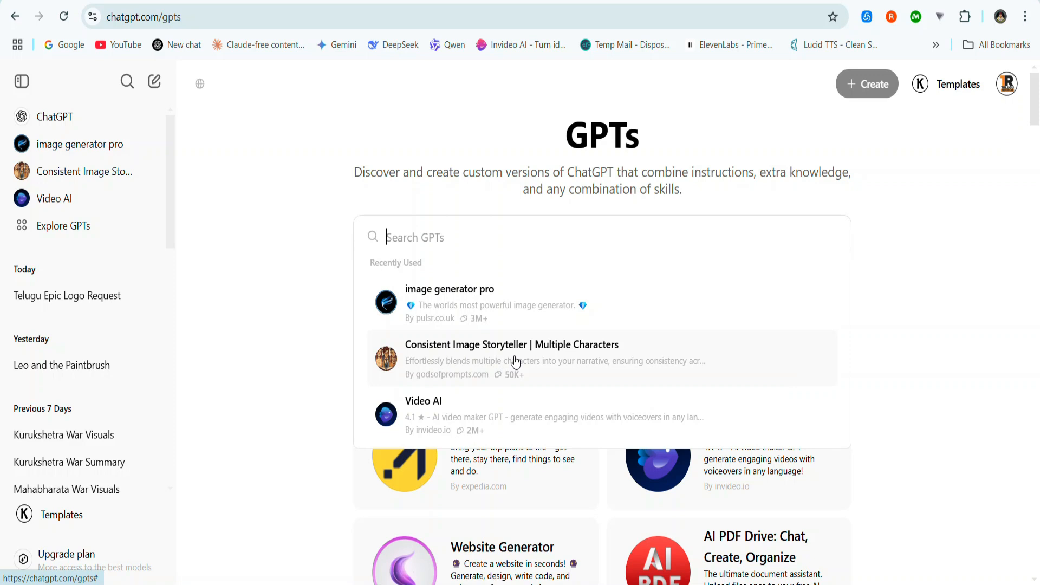
pyautogui.click(485, 354)
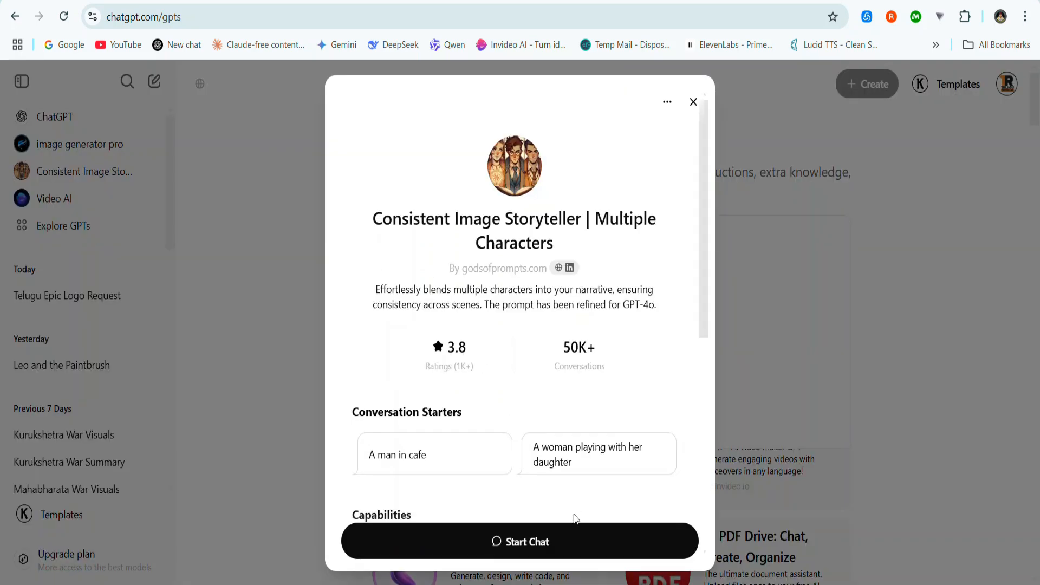
pyautogui.click(536, 543)
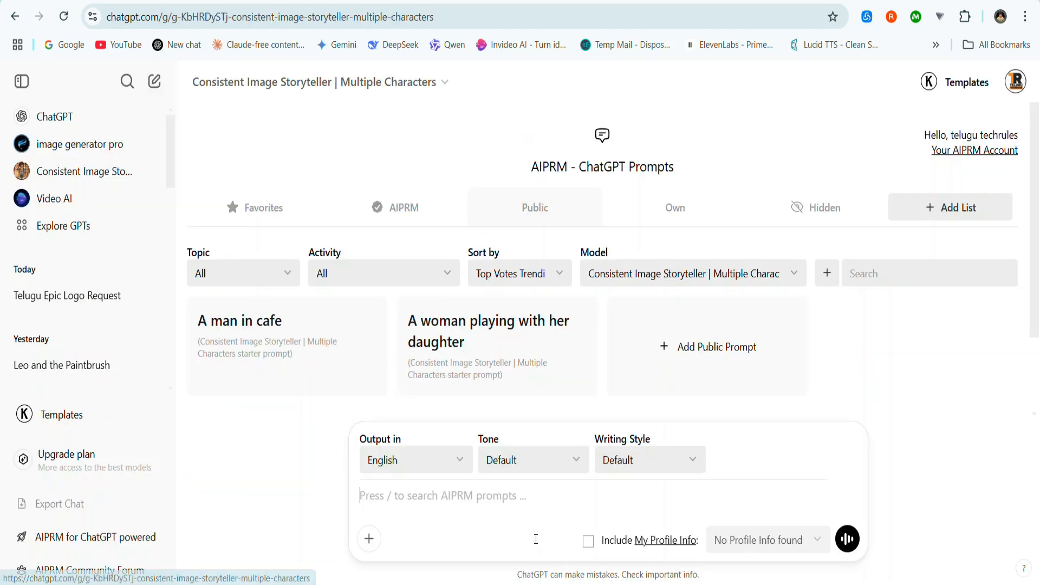
# Step: Request a 120-word story, "How Krishna Saved Gokulam from a Fire-Breathing Dragon", with consistent characters and 8 images in 16:9 size
pyautogui.click(527, 496)
pyautogui.write('i need 120 words story about "How Krishna Saved Gokulam from a Fire-Breathing Dragon "consistant characters must and image size should 16:9 create 8')
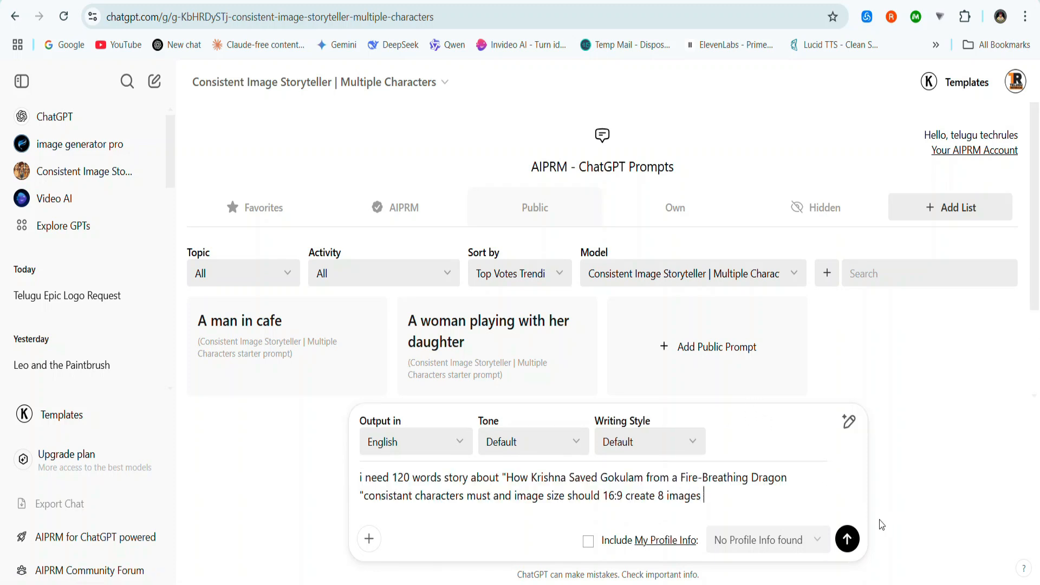
pyautogui.click(850, 540)
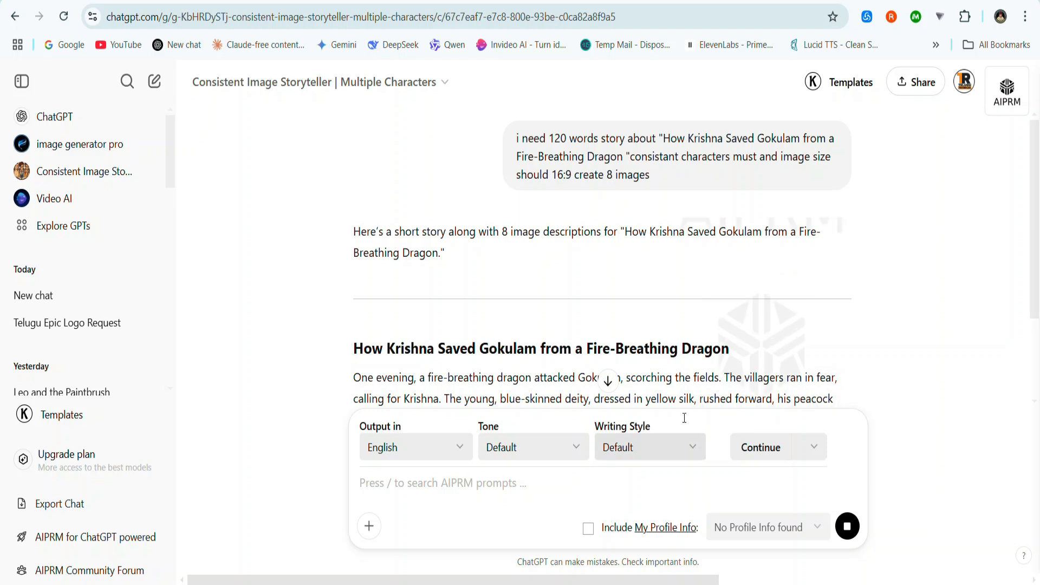
# Step: Examine the generated story, the image descriptions and the first few dragon and Krishna images
pyautogui.scroll(-3, 431, 171)
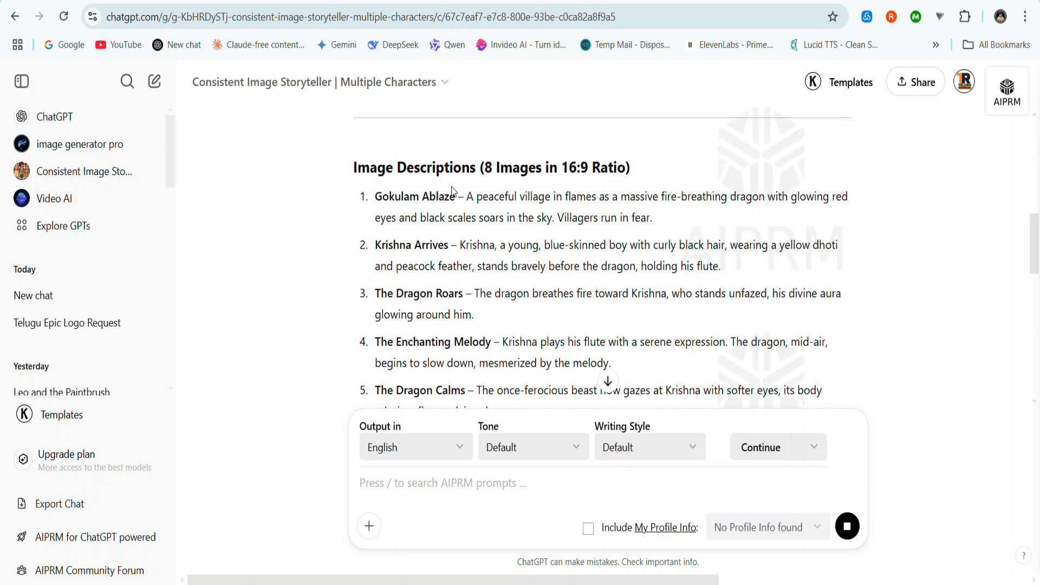
pyautogui.scroll(-7, 452, 191)
pyautogui.scroll(8, 505, 201)
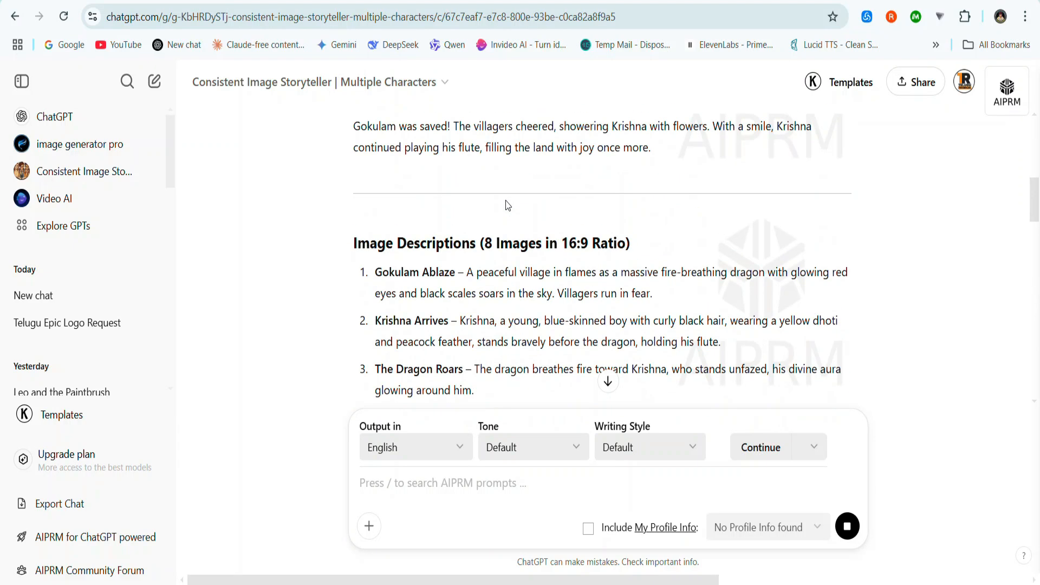
pyautogui.scroll(-11, 506, 200)
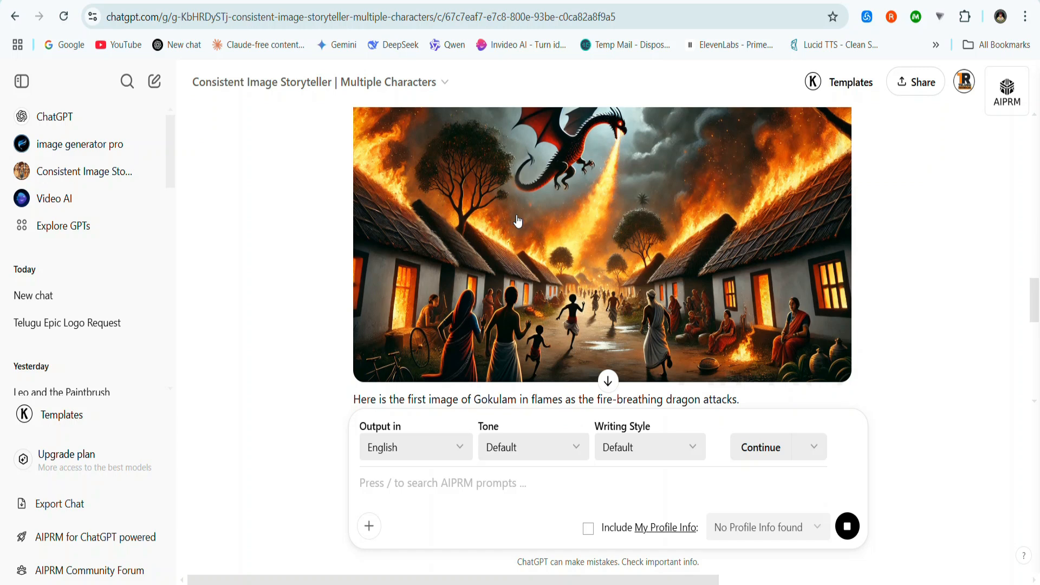
pyautogui.scroll(2, 556, 219)
pyautogui.scroll(-8, 590, 260)
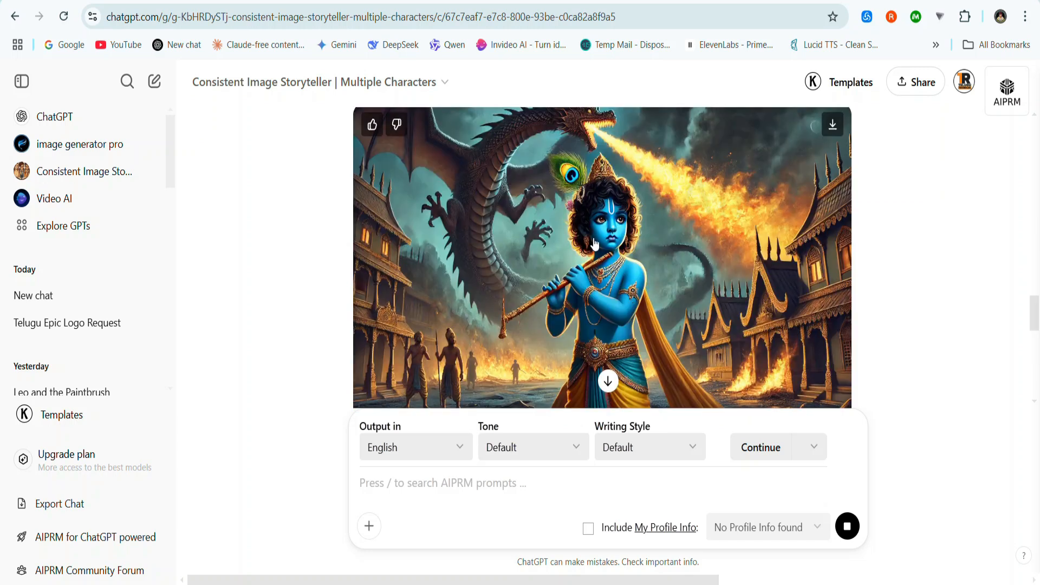
pyautogui.scroll(-5, 606, 251)
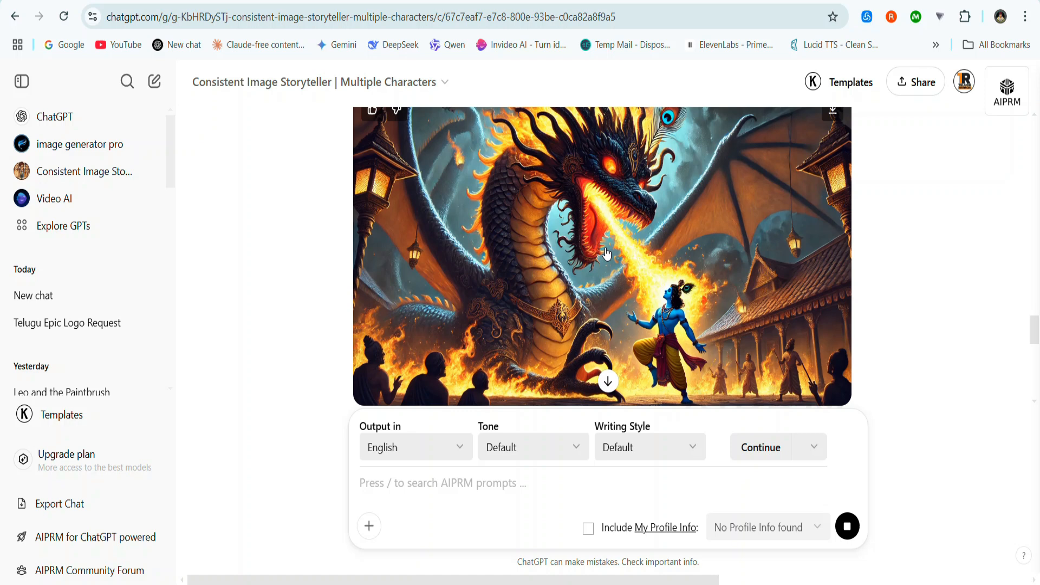
pyautogui.scroll(10, 606, 255)
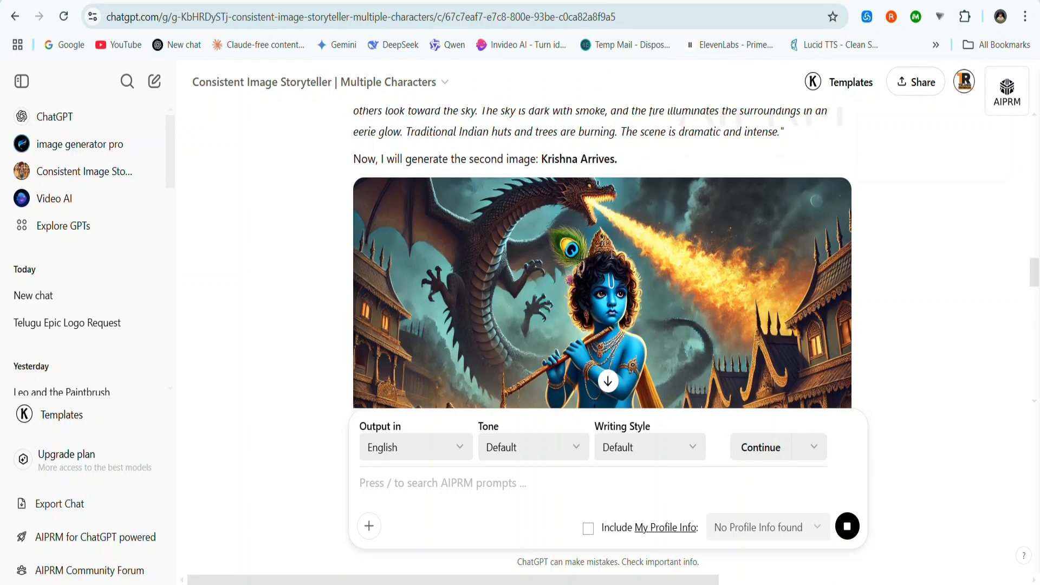
pyautogui.scroll(5, 611, 255)
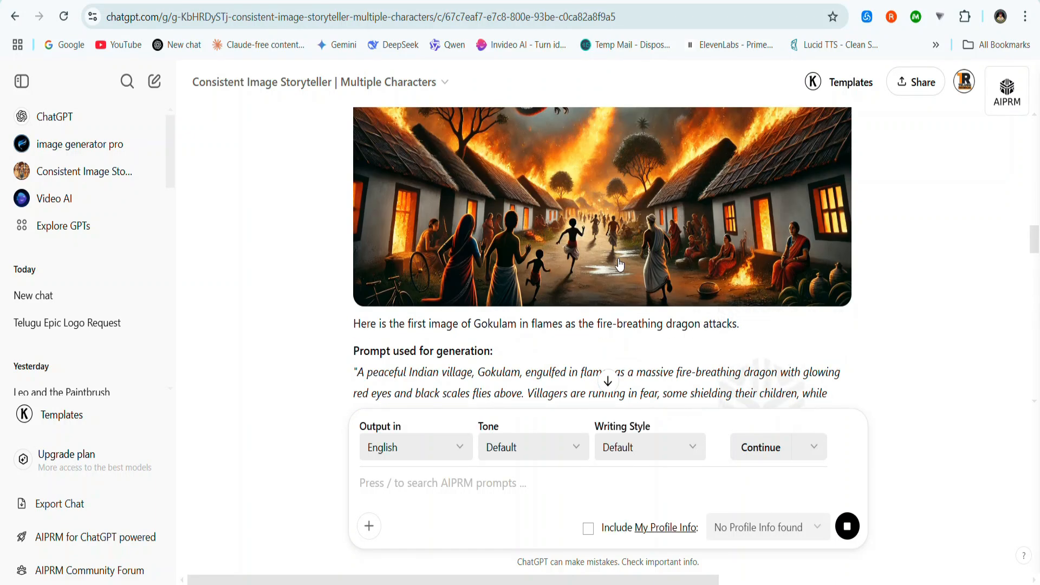
pyautogui.scroll(12, 620, 263)
pyautogui.scroll(-12, 617, 261)
pyautogui.scroll(2, 617, 241)
pyautogui.scroll(-20, 616, 241)
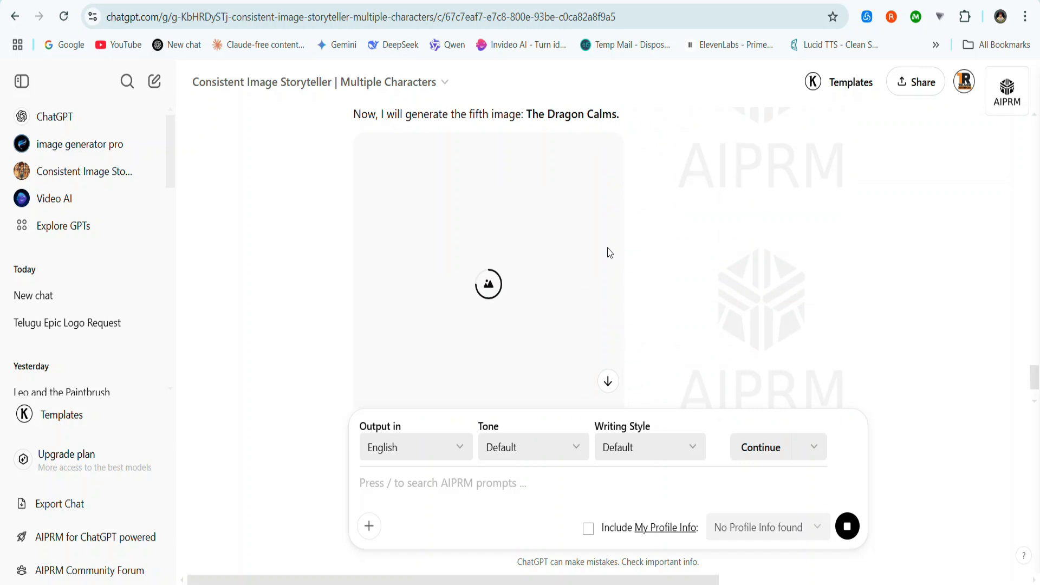
# Step: Examine the remaining images and their generation prompts through to the end of the response
pyautogui.scroll(8, 602, 260)
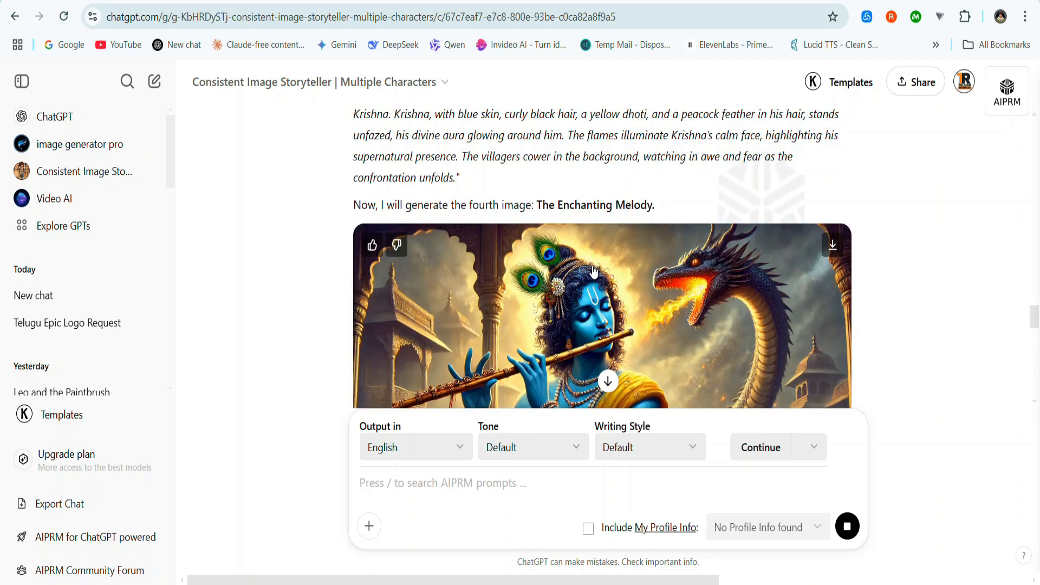
pyautogui.scroll(-15, 595, 272)
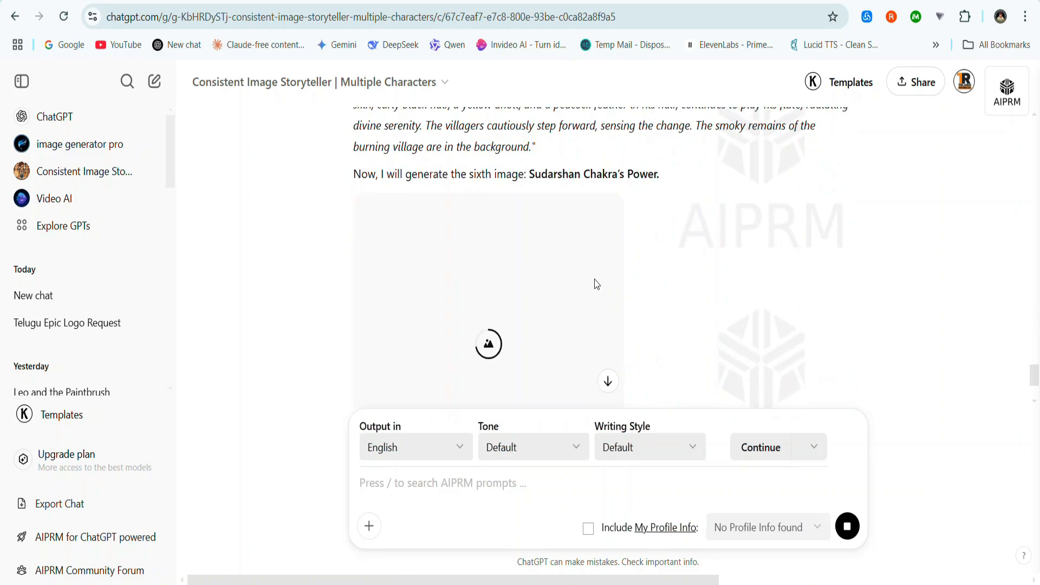
pyautogui.scroll(10, 594, 282)
pyautogui.scroll(-15, 591, 271)
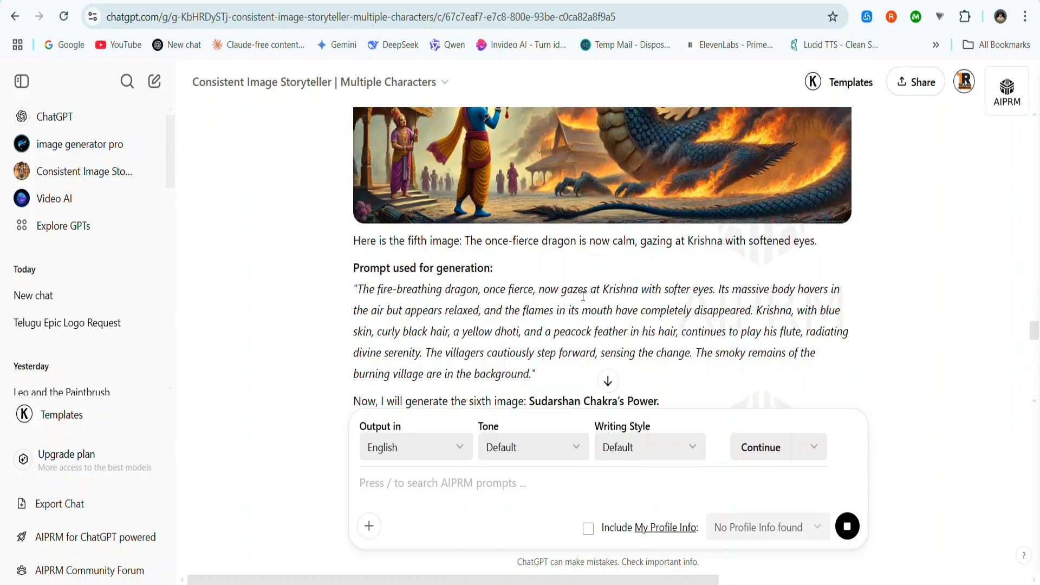
pyautogui.scroll(-4, 585, 265)
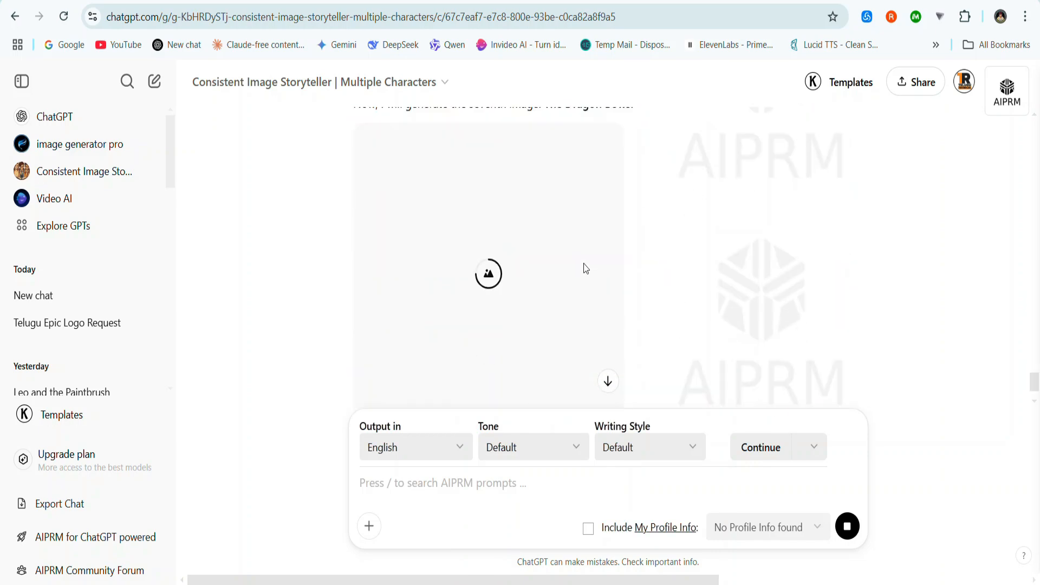
pyautogui.scroll(1, 585, 268)
pyautogui.scroll(-11, 585, 271)
pyautogui.scroll(-8, 574, 268)
pyautogui.scroll(20, 563, 271)
pyautogui.scroll(12, 578, 291)
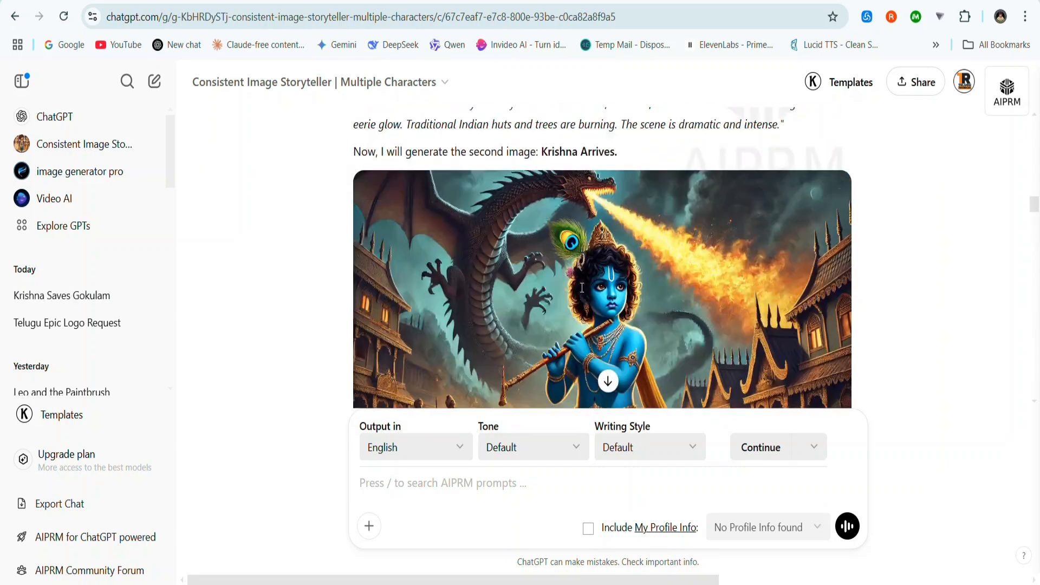
pyautogui.scroll(-20, 588, 303)
pyautogui.scroll(-10, 591, 313)
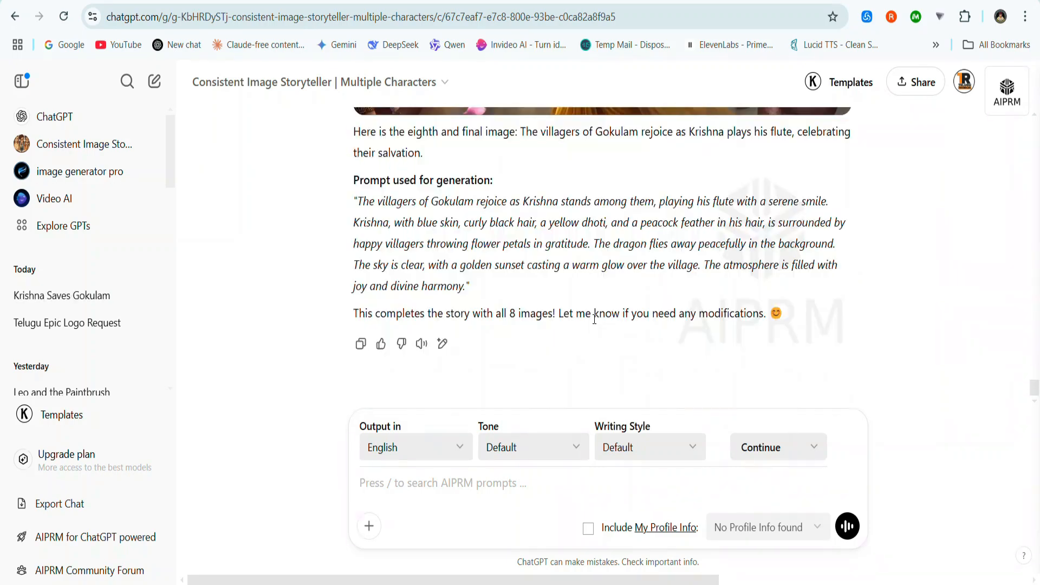
pyautogui.scroll(20, 523, 329)
pyautogui.scroll(-20, 523, 328)
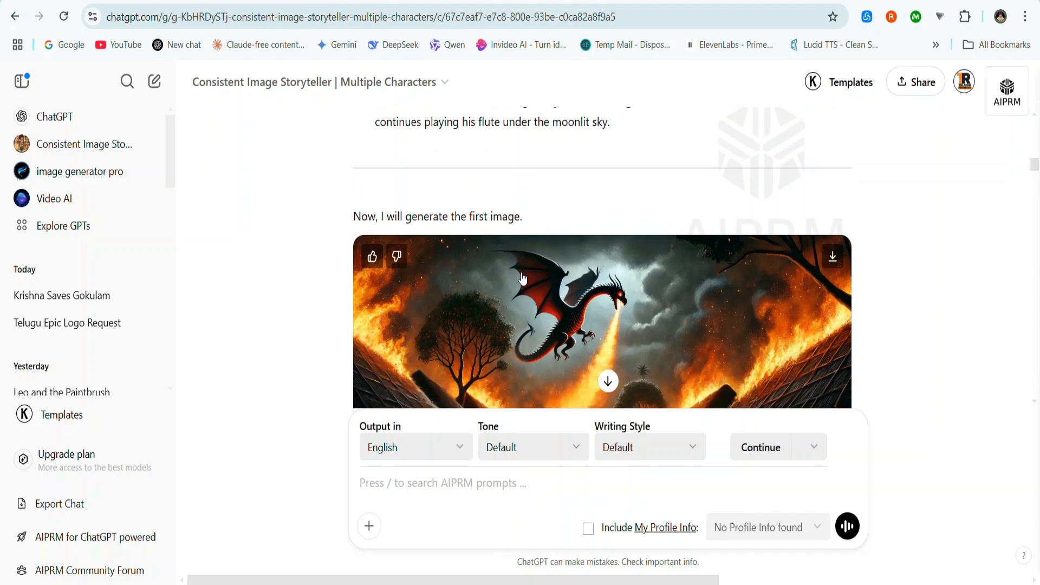
# Step: Ask the GPT to "write above 120 words story in simple telugu" and read through the Telugu version
pyautogui.scroll(16, 626, 300)
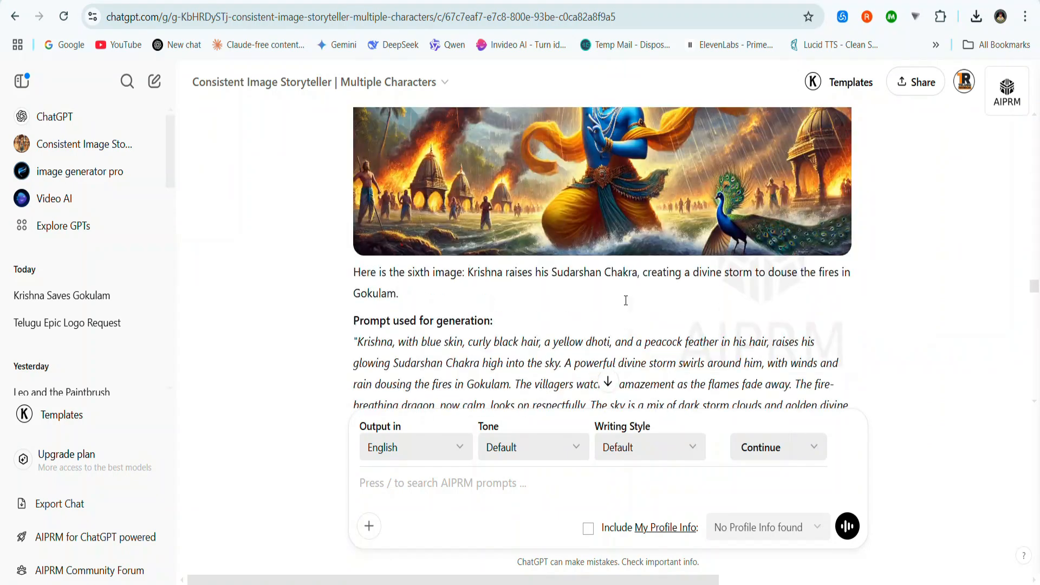
pyautogui.scroll(15, 633, 309)
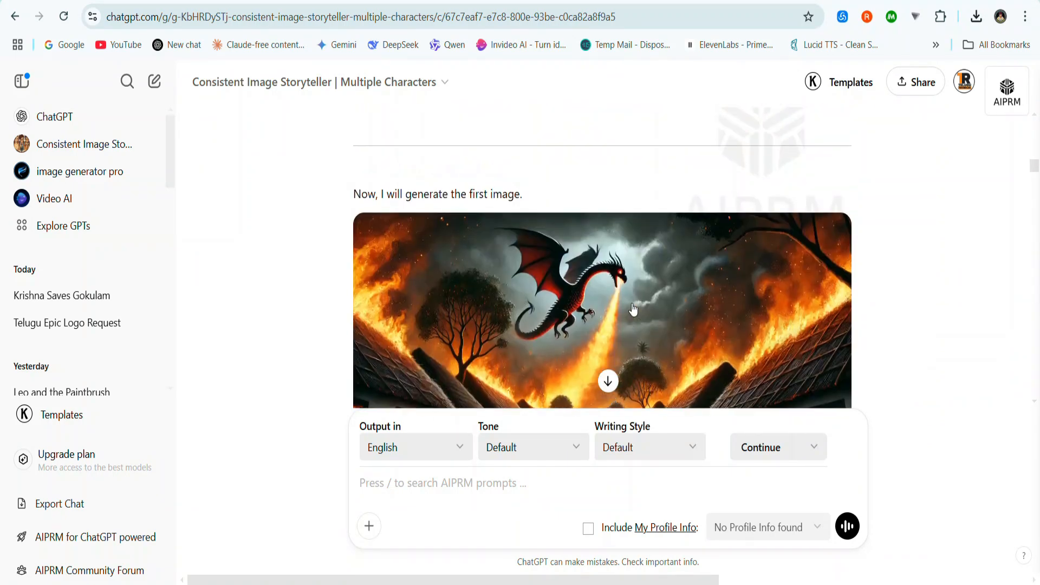
pyautogui.scroll(-4, 635, 309)
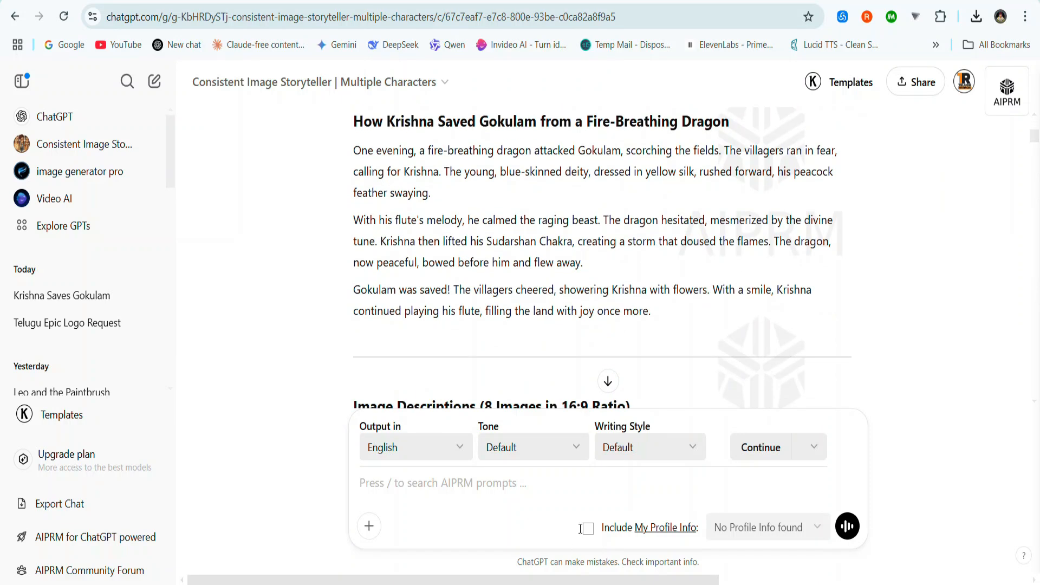
pyautogui.click(847, 526)
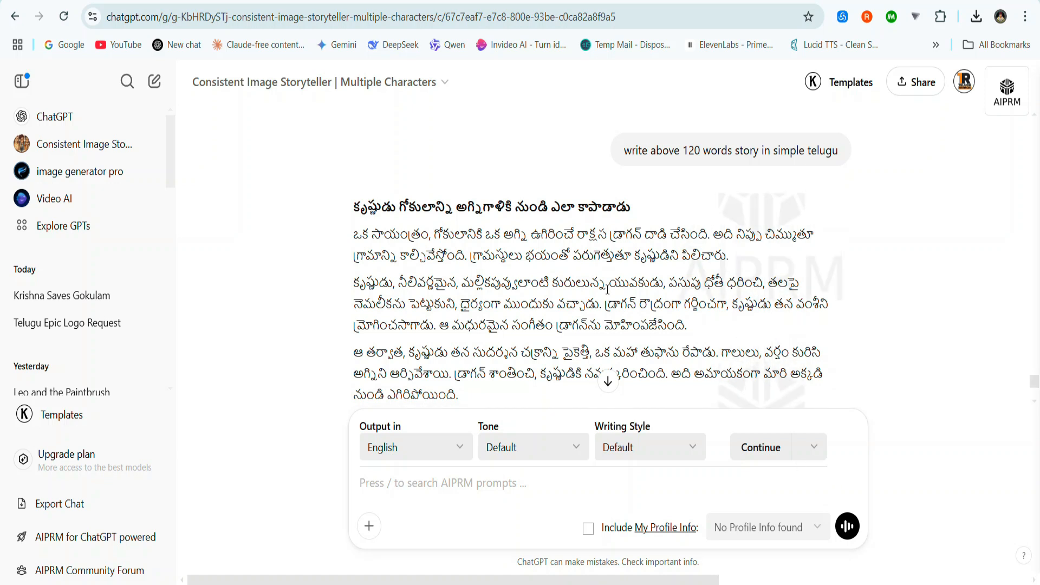
pyautogui.scroll(-2, 617, 317)
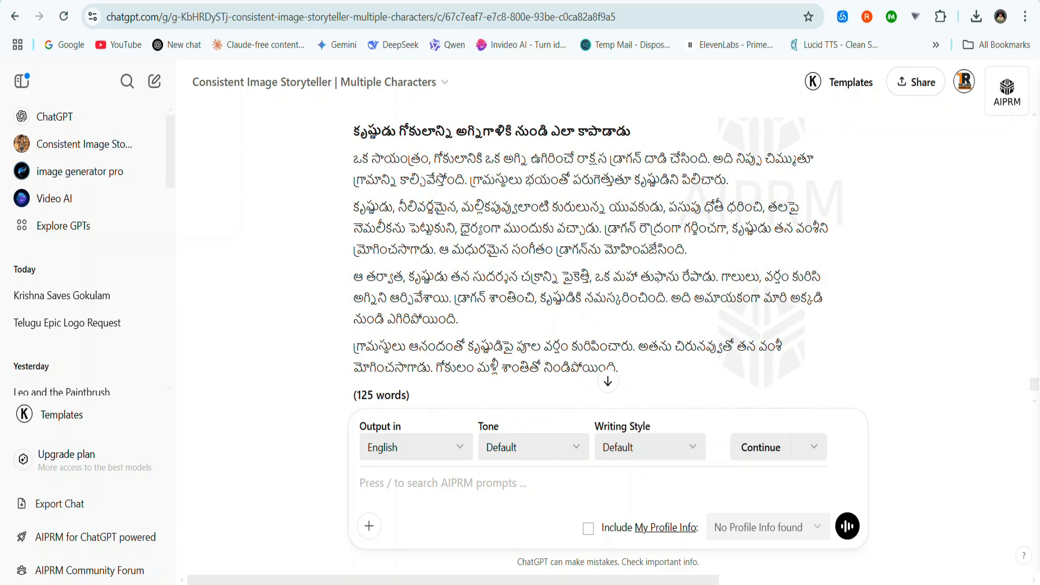
# Step: Open the bookmarked Lucid TTS voiceover generator in a new browser tab
pyautogui.hotkey('ctrl', 't')
pyautogui.click(936, 44)
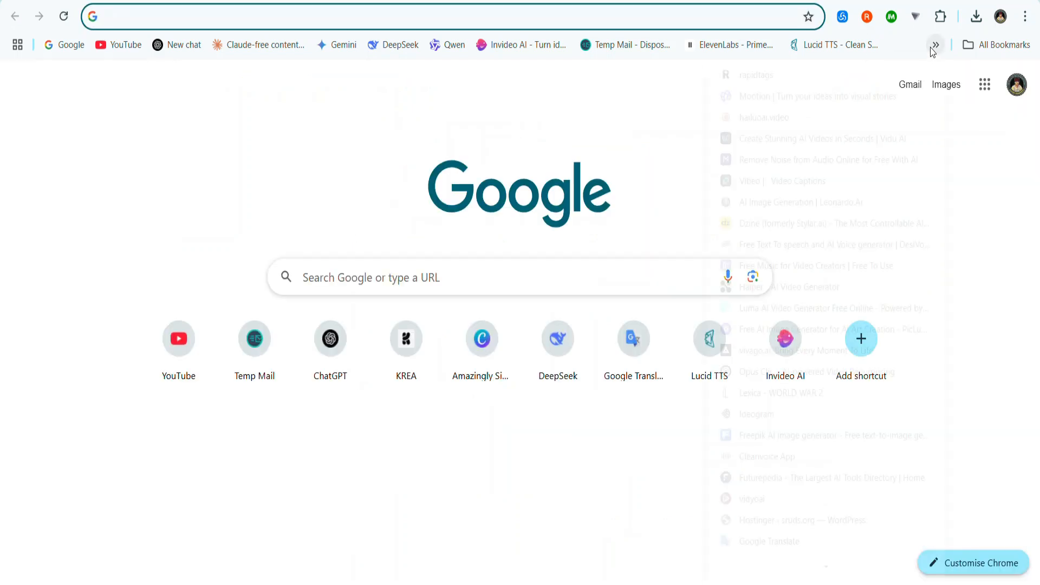
pyautogui.click(860, 46)
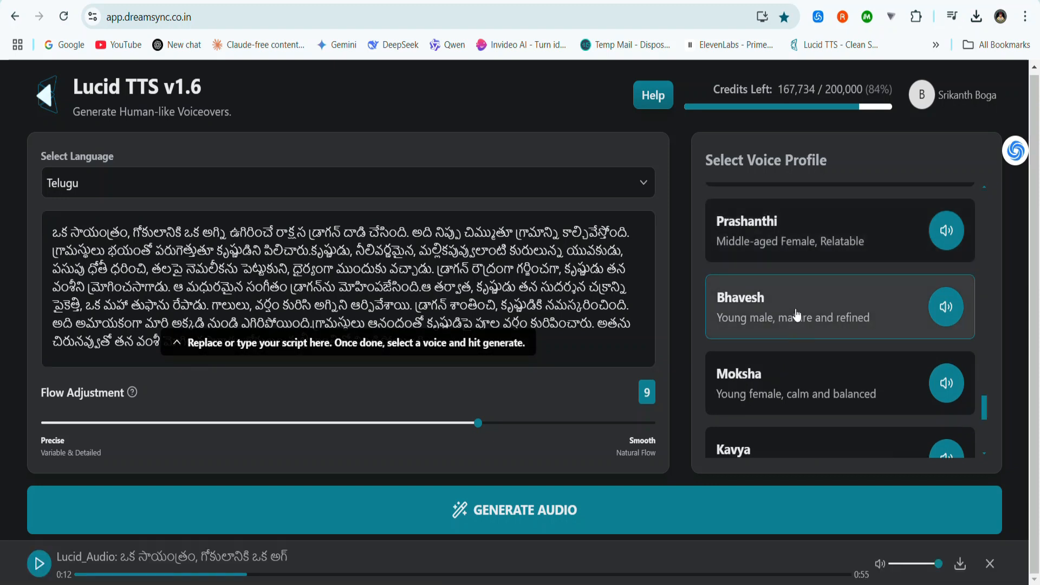
# Step: Generate the Telugu story's voiceover with the Bhavesh voice and download the audio file
pyautogui.click(562, 509)
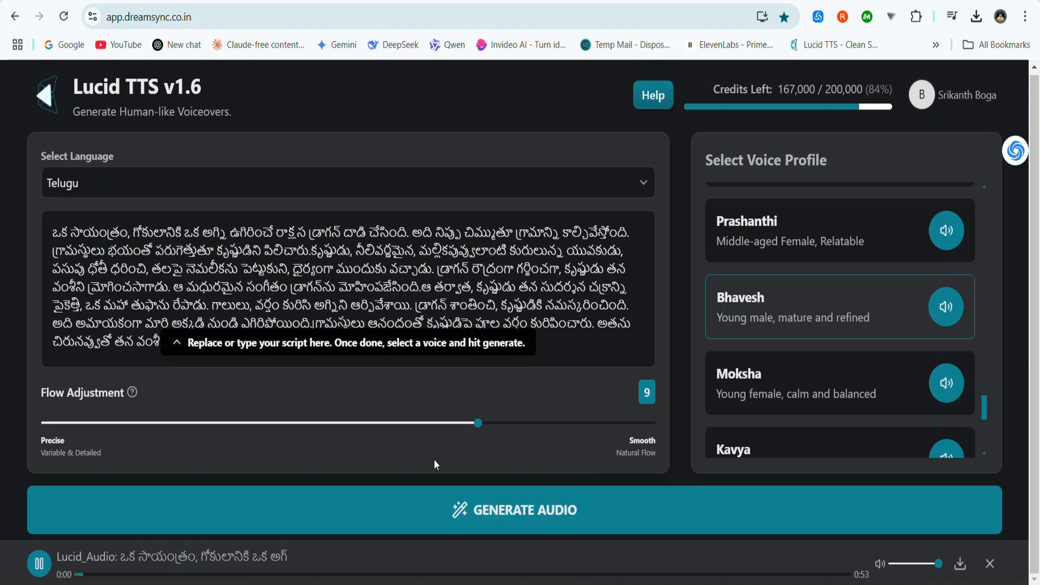
pyautogui.click(39, 565)
pyautogui.click(959, 564)
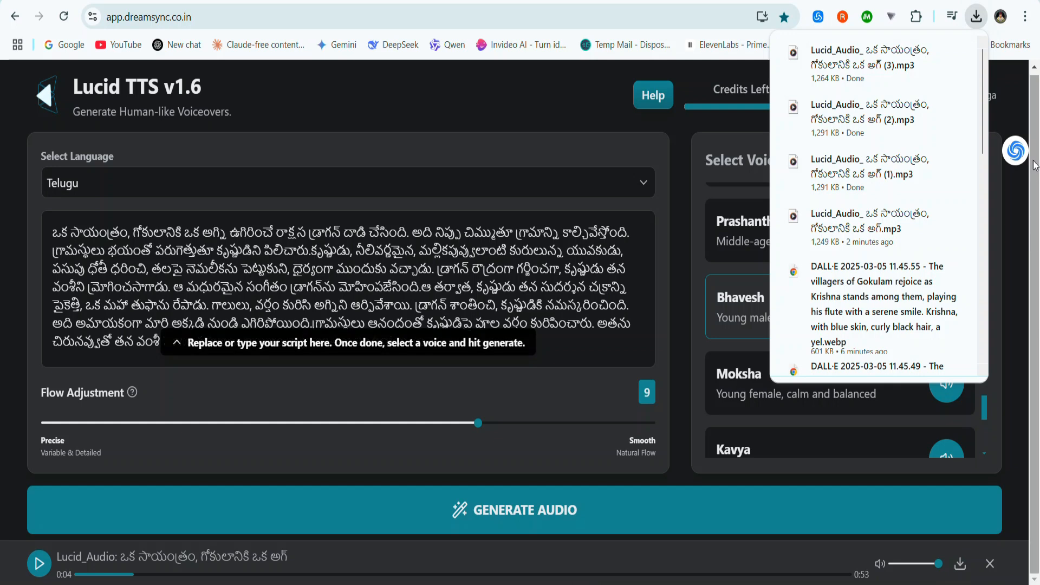
pyautogui.click(1014, 86)
pyautogui.scroll(1, 1026, 103)
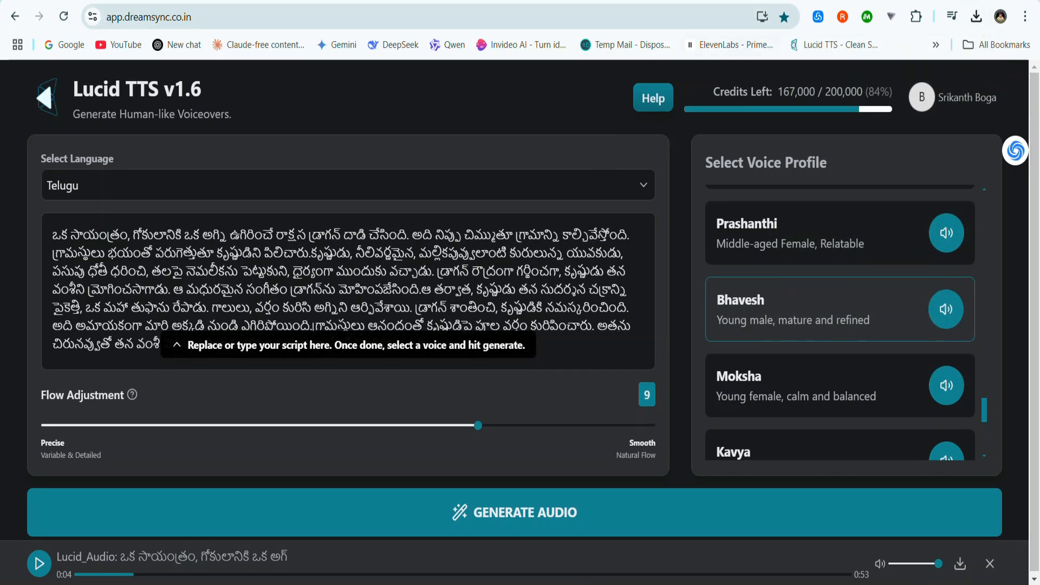
# Step: Open the Vidu AI video site in a new tab and switch to the Hailuo AI site
pyautogui.hotkey('ctrl', 't')
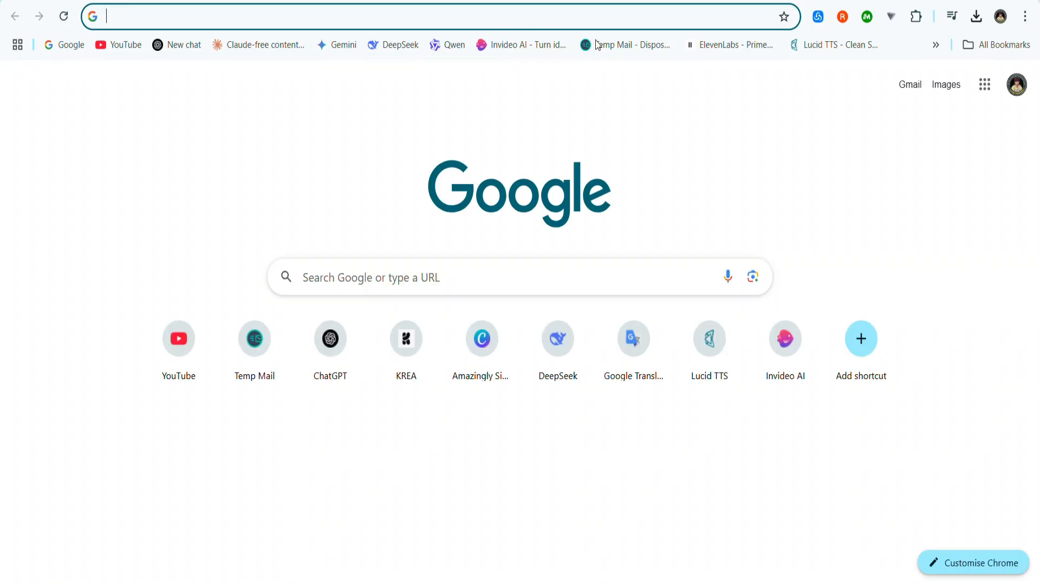
pyautogui.click(936, 44)
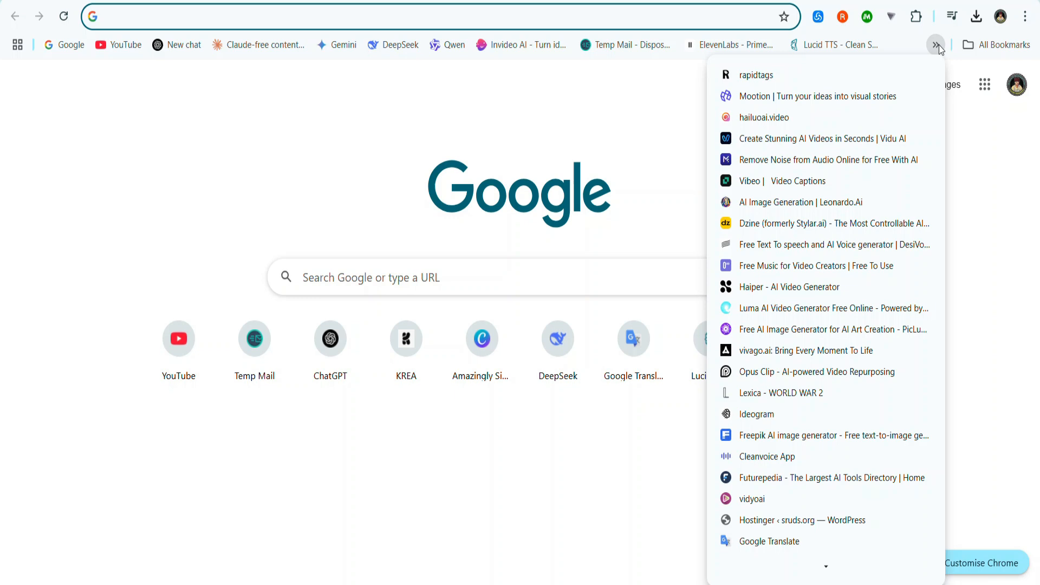
pyautogui.click(806, 137)
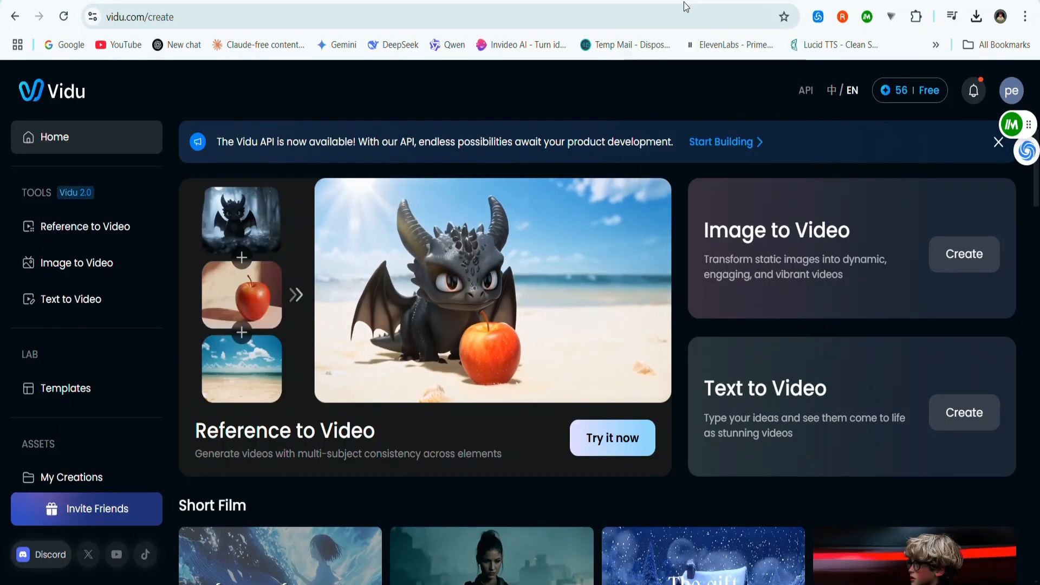
pyautogui.click(754, 0)
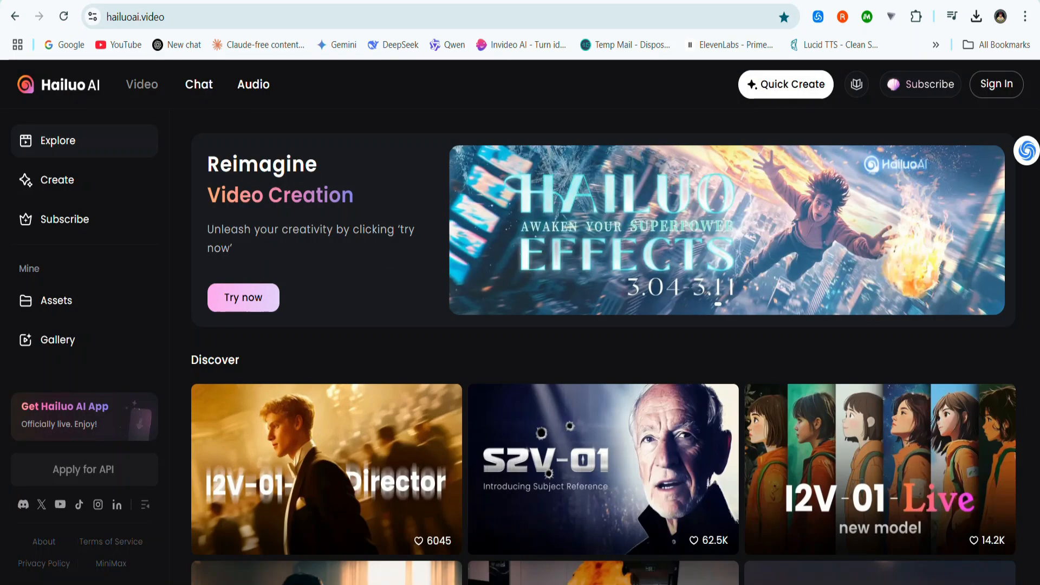
# Step: Switch to Vidu's Image to Video creator and upload the dragon-over-burning-village image from the Downloads folder as the start image
pyautogui.click(799, 0)
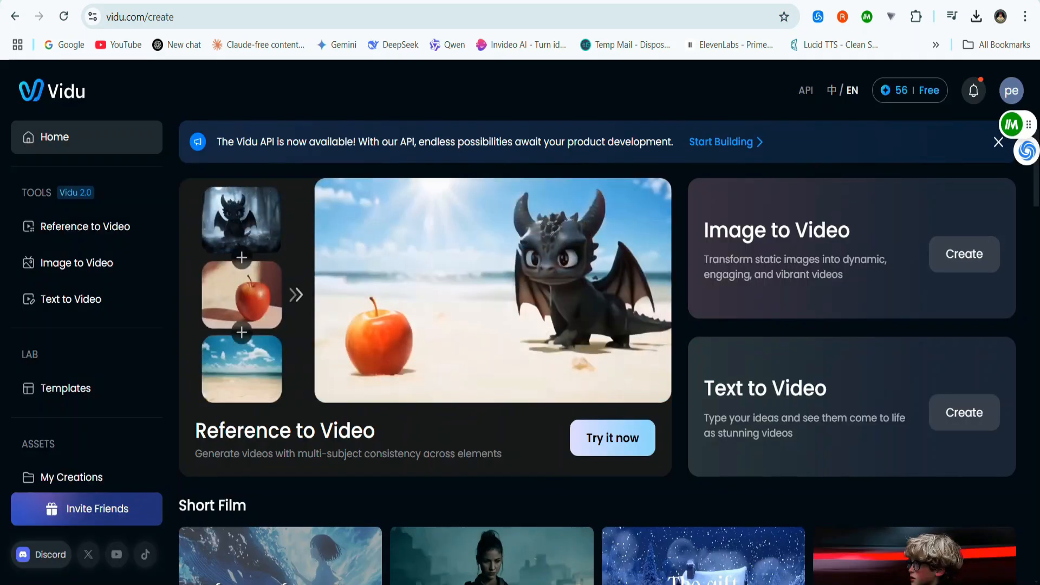
pyautogui.click(963, 265)
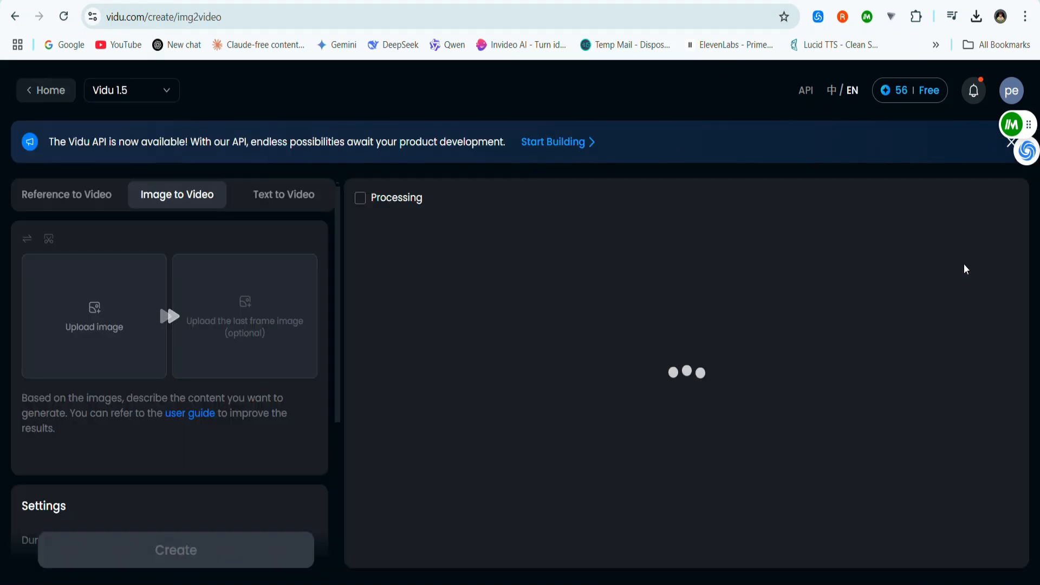
pyautogui.click(139, 309)
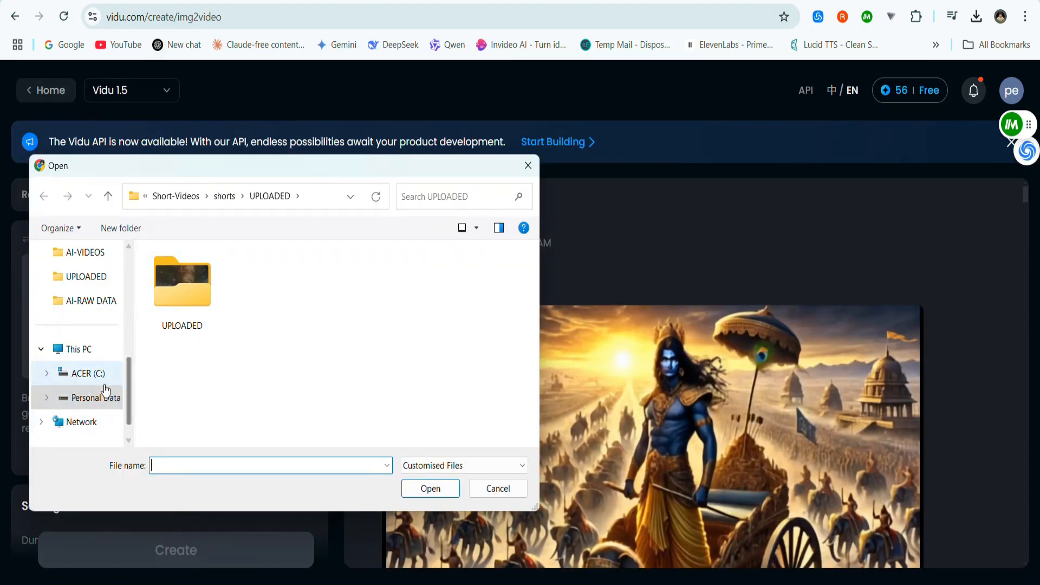
pyautogui.scroll(3, 103, 379)
pyautogui.click(86, 349)
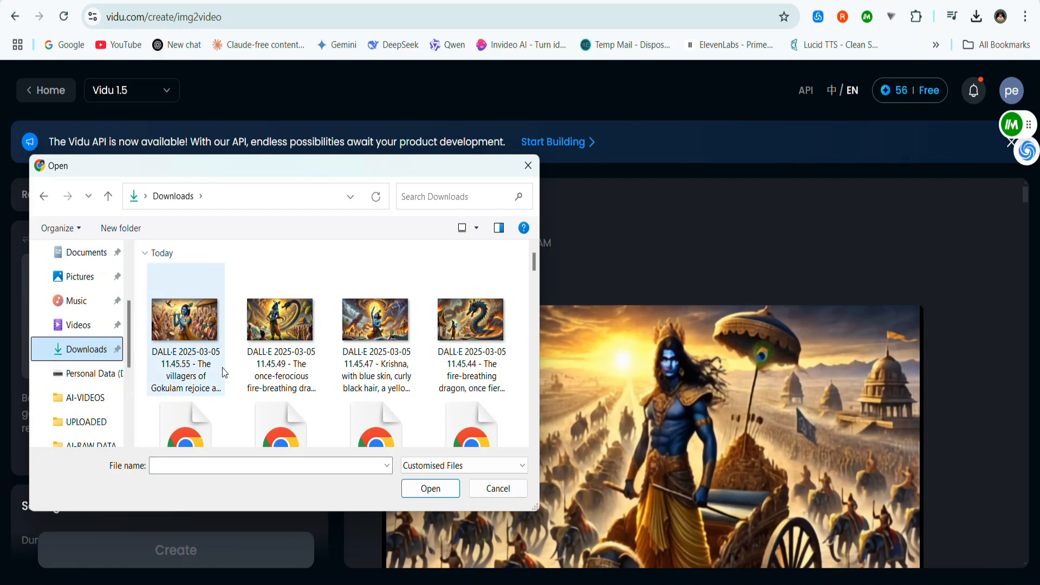
pyautogui.scroll(-2, 345, 362)
pyautogui.click(471, 373)
pyautogui.click(431, 488)
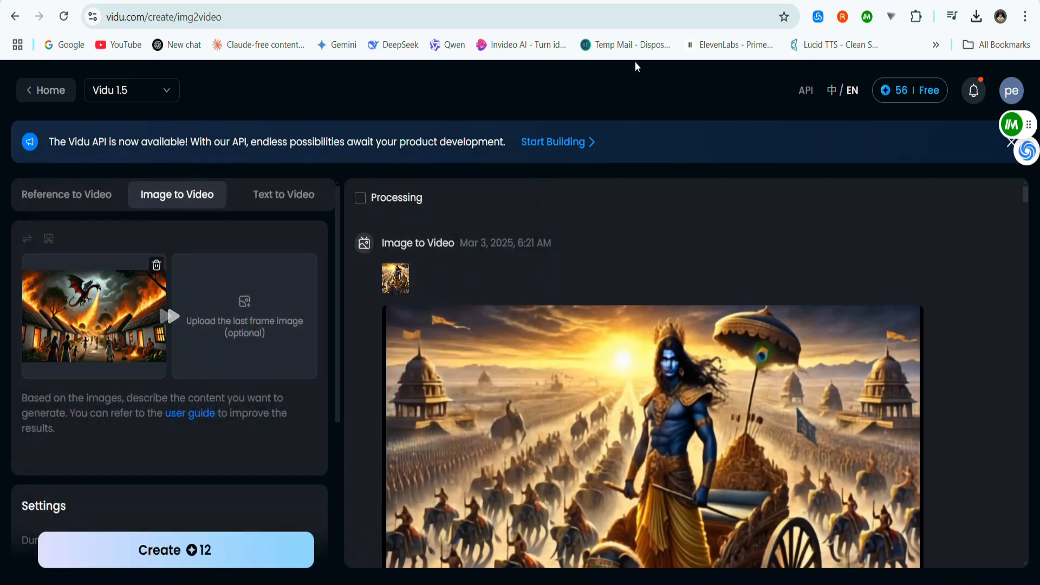
# Step: Copy the "Gokulam Ablaze" image description from the ChatGPT story chat and paste it as the prompt for the uploaded image in Vidu
pyautogui.click(637, 2)
pyautogui.scroll(15, 471, 245)
pyautogui.scroll(20, 602, 257)
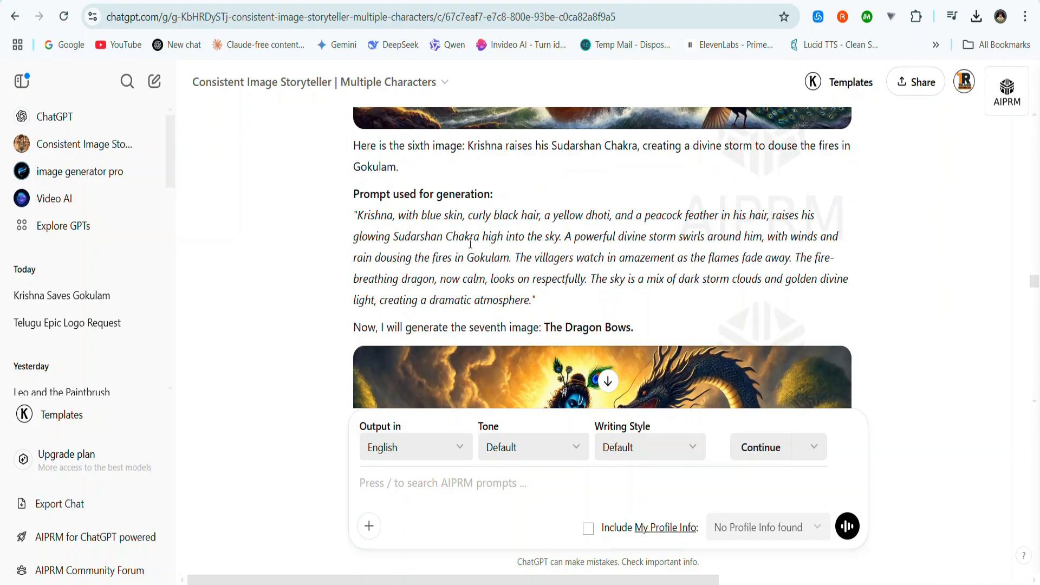
pyautogui.moveTo(375, 268); pyautogui.dragTo(661, 297)
pyautogui.hotkey('ctrl', 'c')
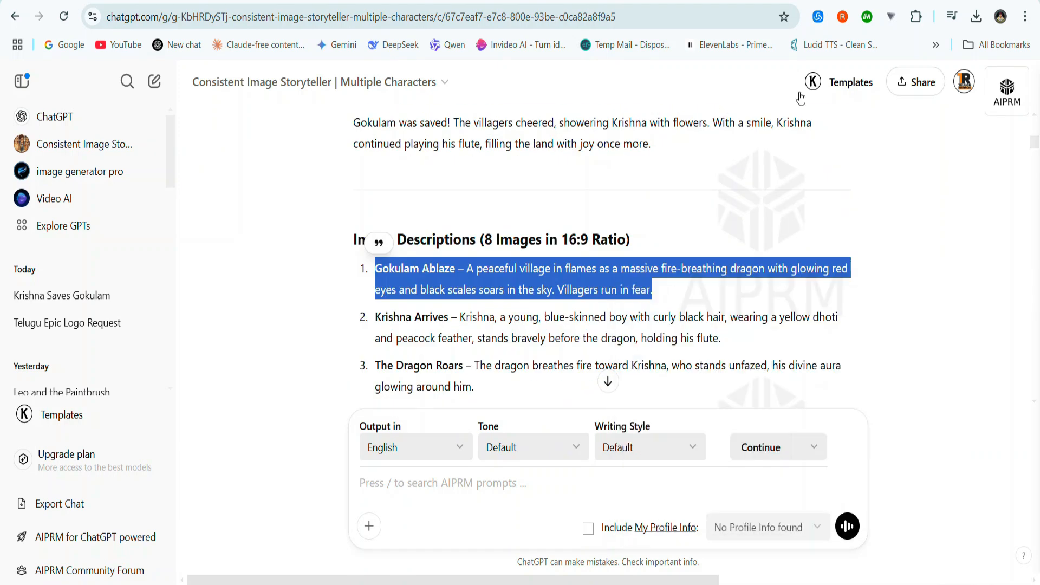
pyautogui.click(845, 2)
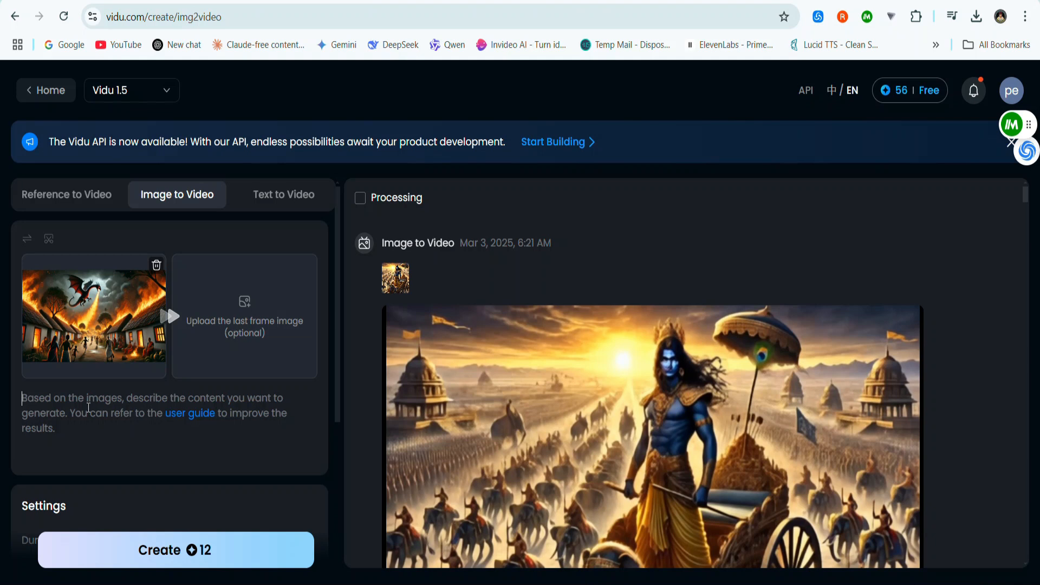
pyautogui.rightClick(88, 408)
pyautogui.click(137, 207)
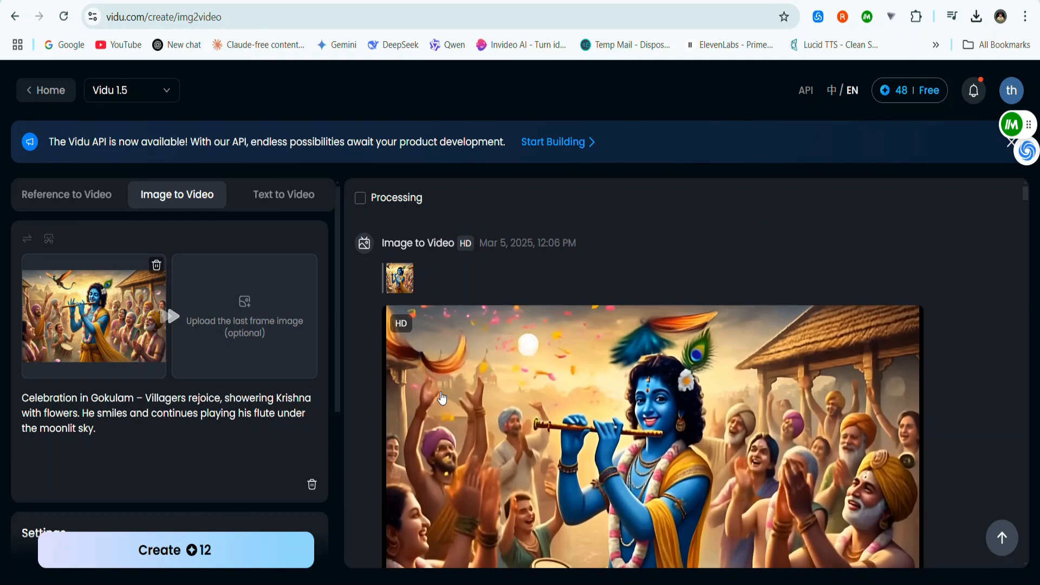
# Step: Review the generated Image to Video clips of Krishna's celebration in Gokulam
pyautogui.scroll(-3, 442, 398)
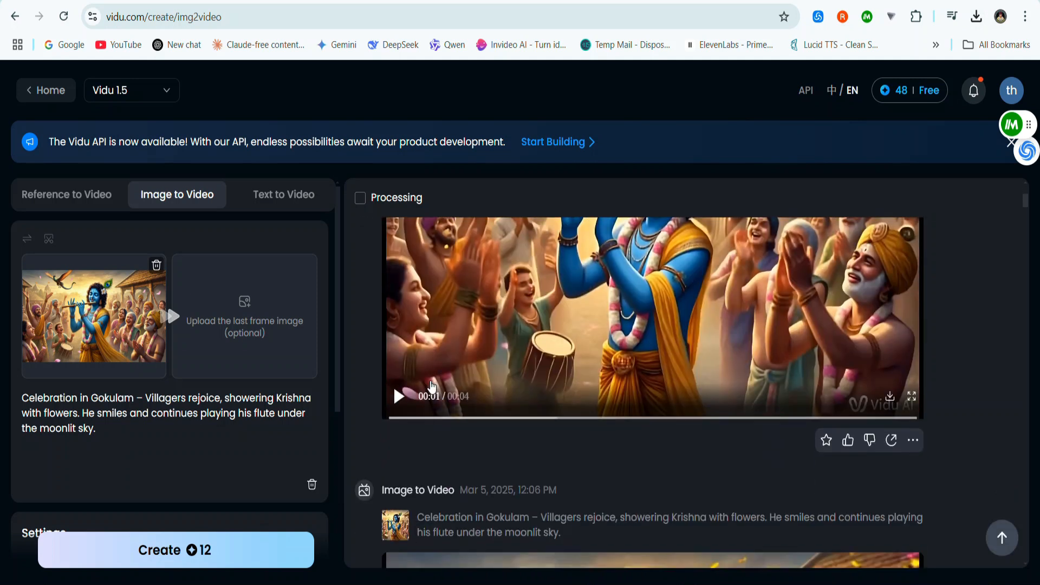
pyautogui.scroll(-3, 433, 378)
pyautogui.scroll(-3, 434, 379)
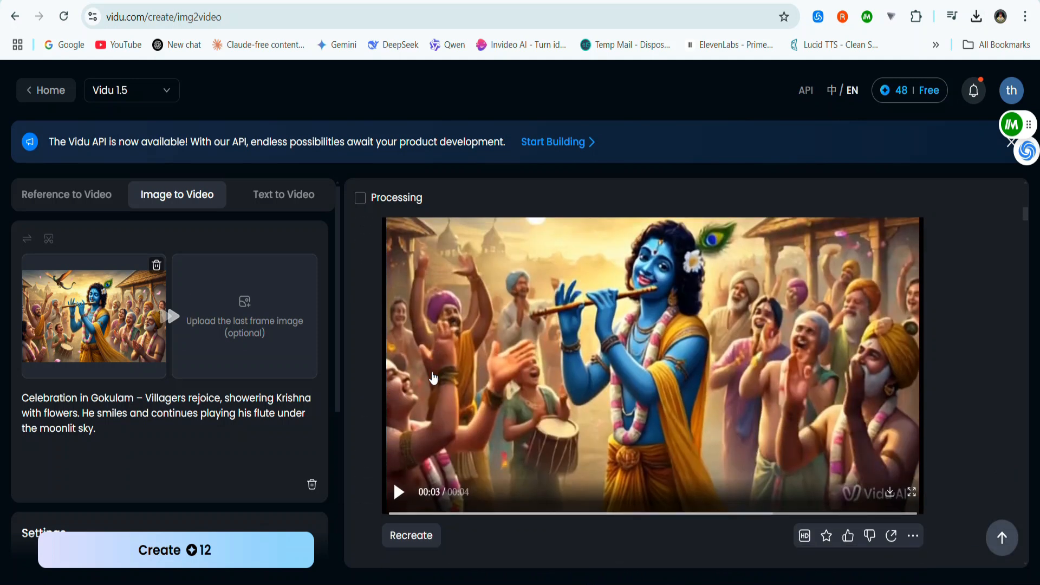
pyautogui.scroll(-6, 437, 381)
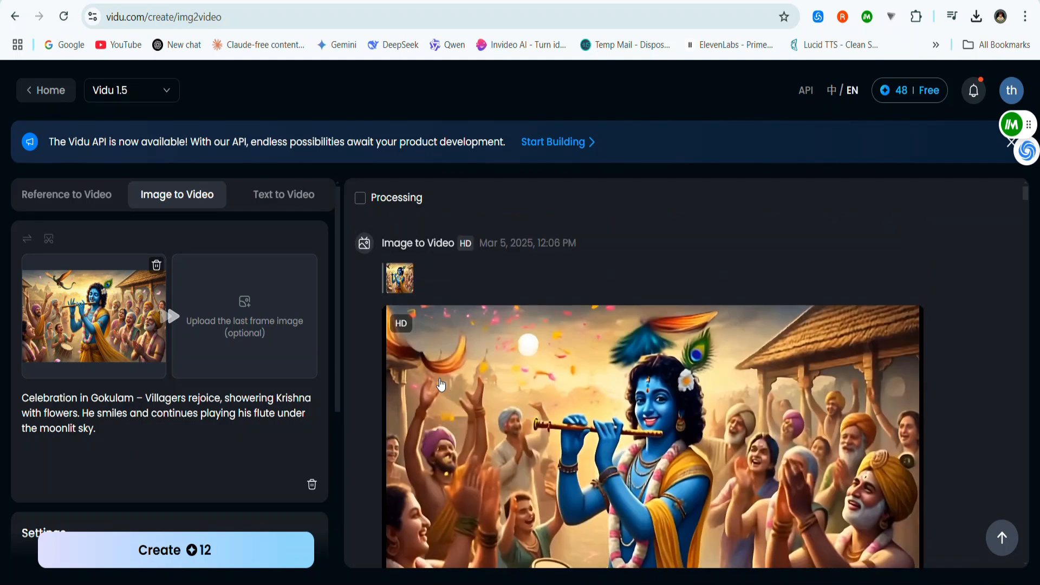
# Step: Switch to Wondershare Filmora, dismiss the version update notice and start a new project
pyautogui.click(684, 584)
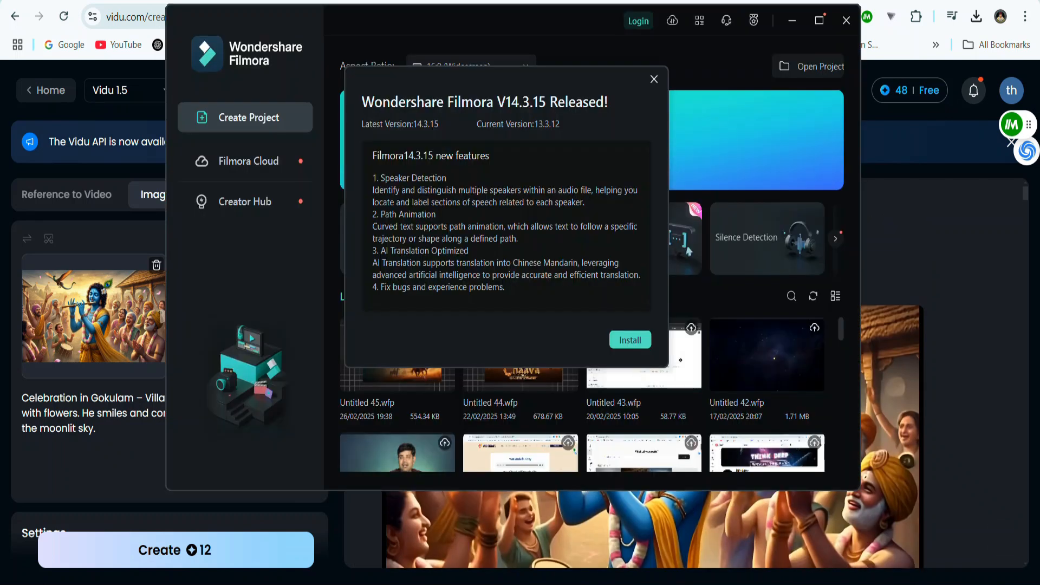
pyautogui.click(654, 80)
pyautogui.click(592, 139)
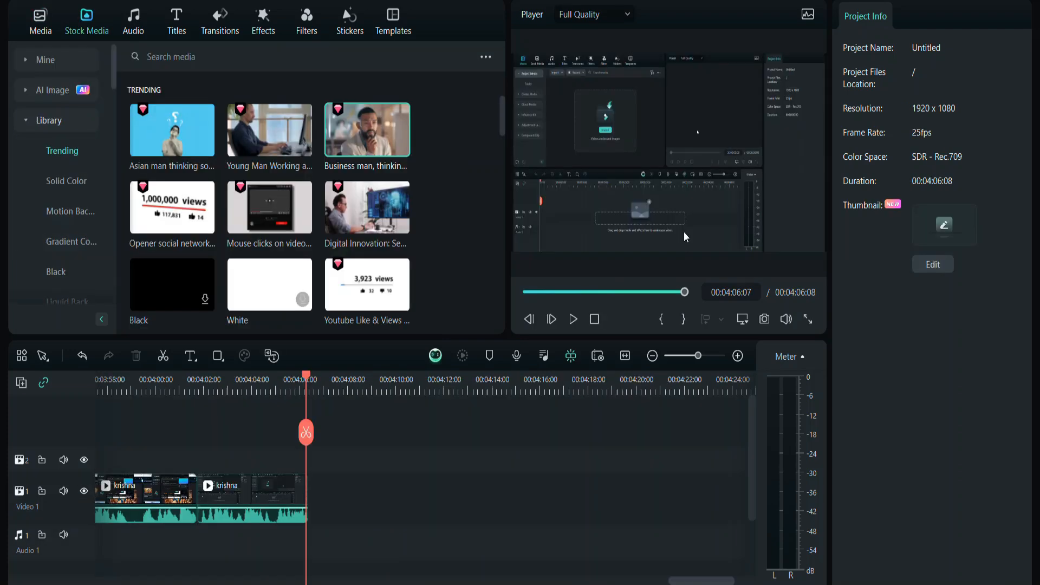
# Step: Check the local export settings for the krishna video and close them without exporting
pyautogui.hotkey('ctrl', 'e')
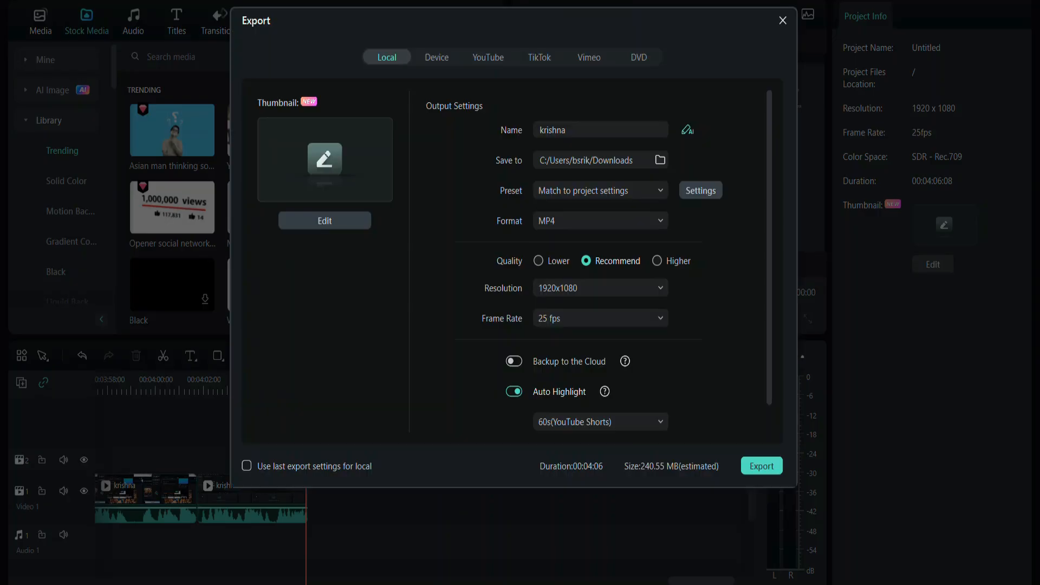
pyautogui.click(783, 21)
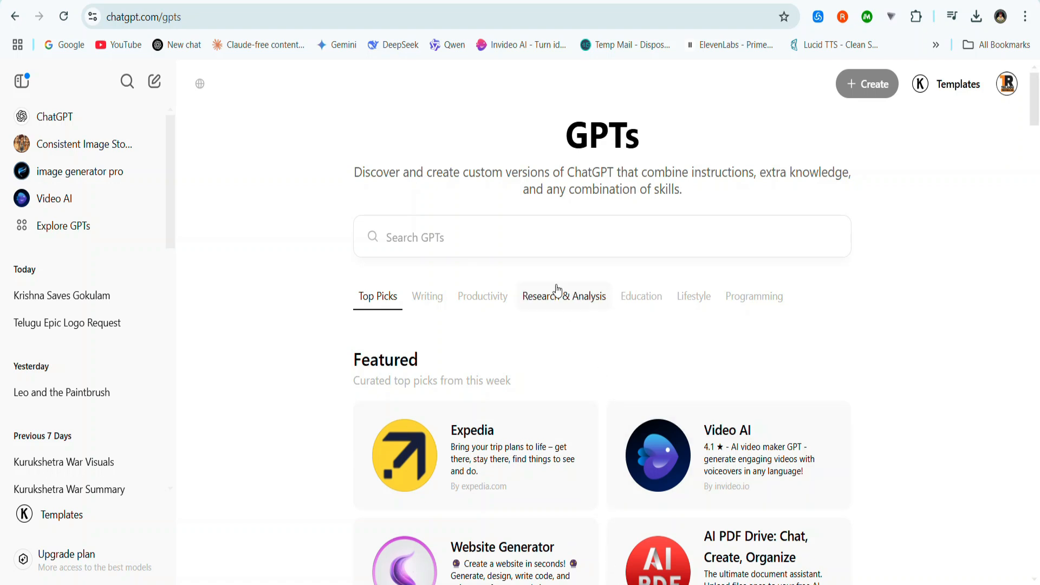
# Step: Find the "Consistent Image Storyteller | Multiple Characters" GPT among ChatGPT's recently used GPTs and start a chat with it
pyautogui.click(514, 242)
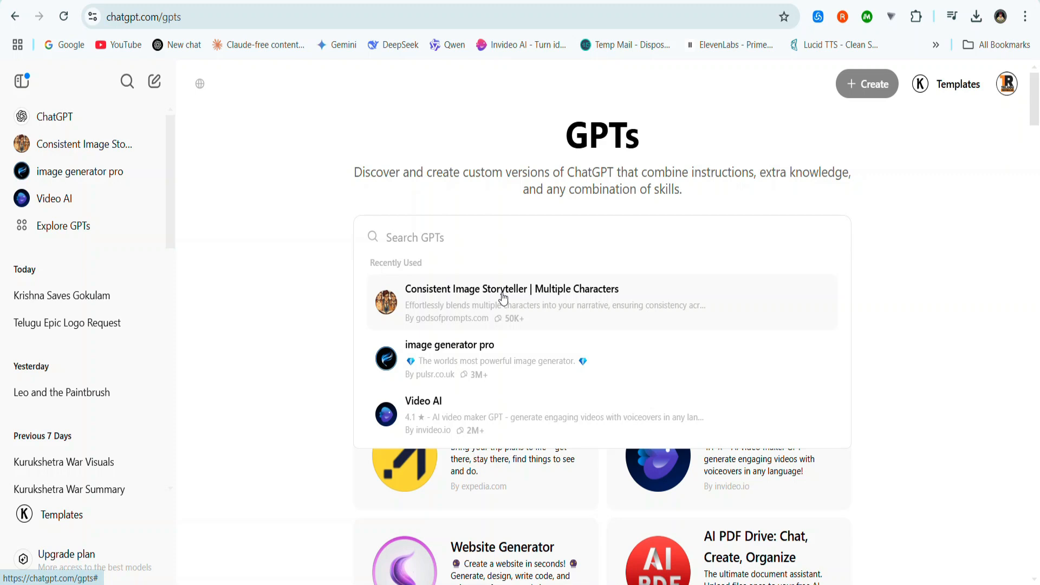
pyautogui.click(502, 297)
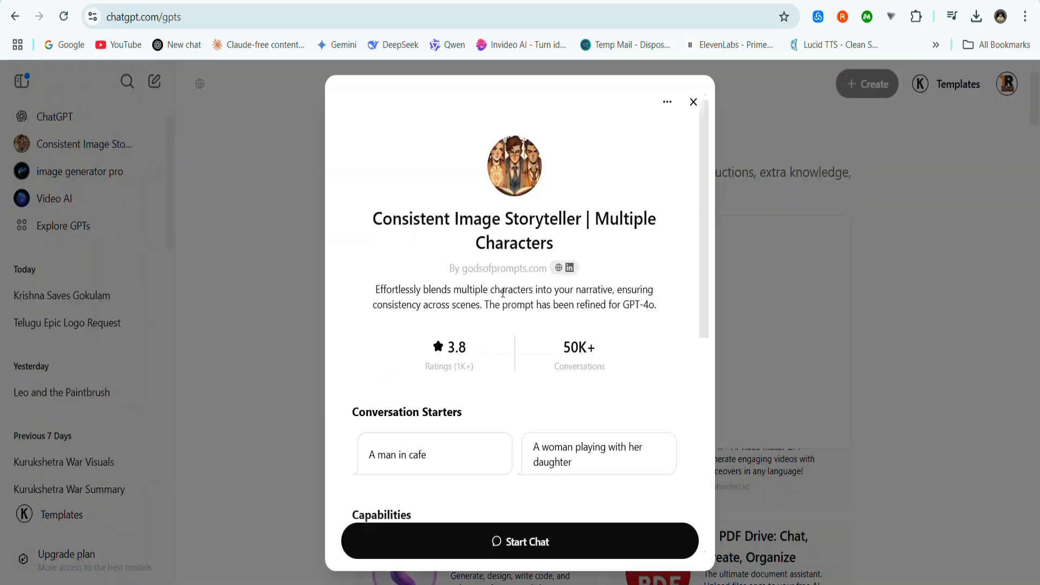
pyautogui.click(541, 542)
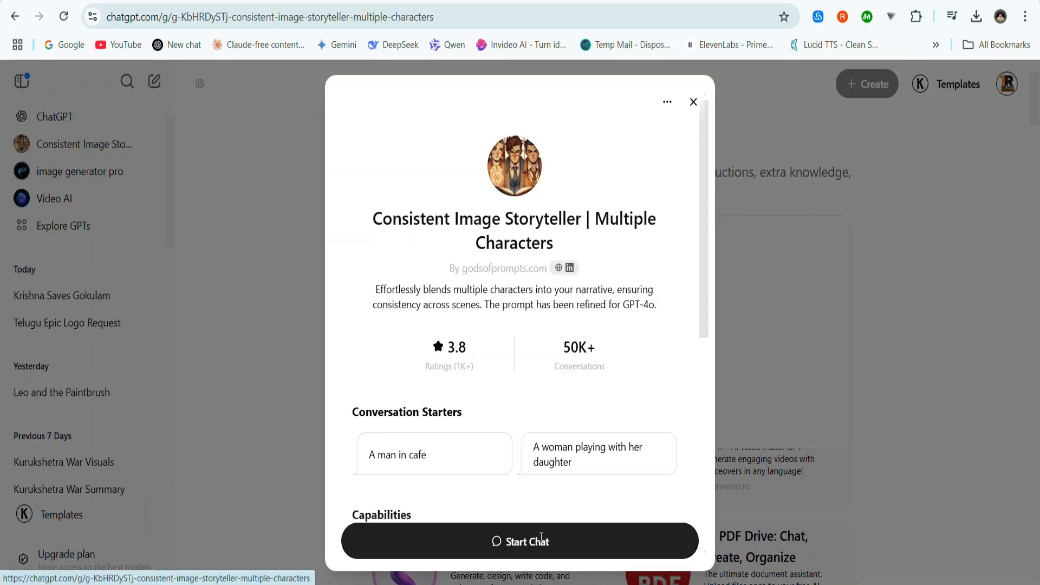